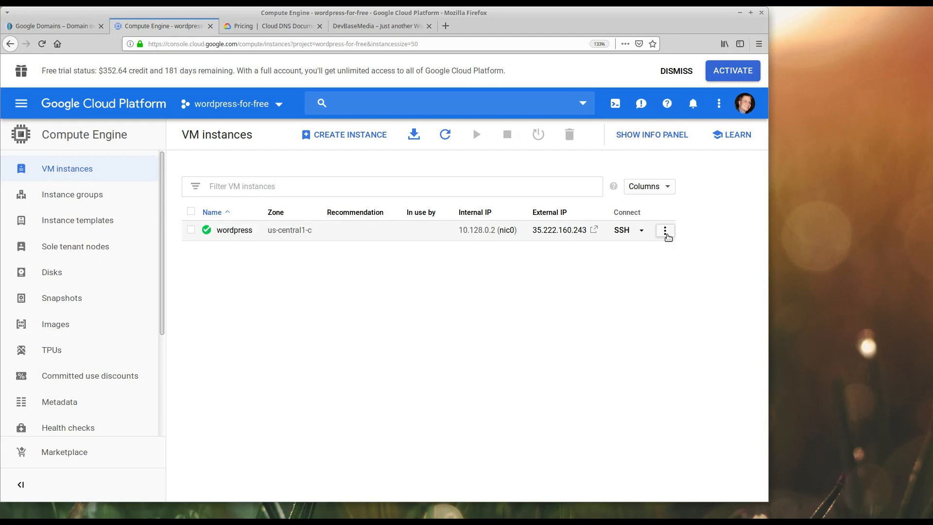
Open the wordpress VM's network details, and go to the project's external IP addresses.
{"action": "left_click", "coordinate": [666, 231]}
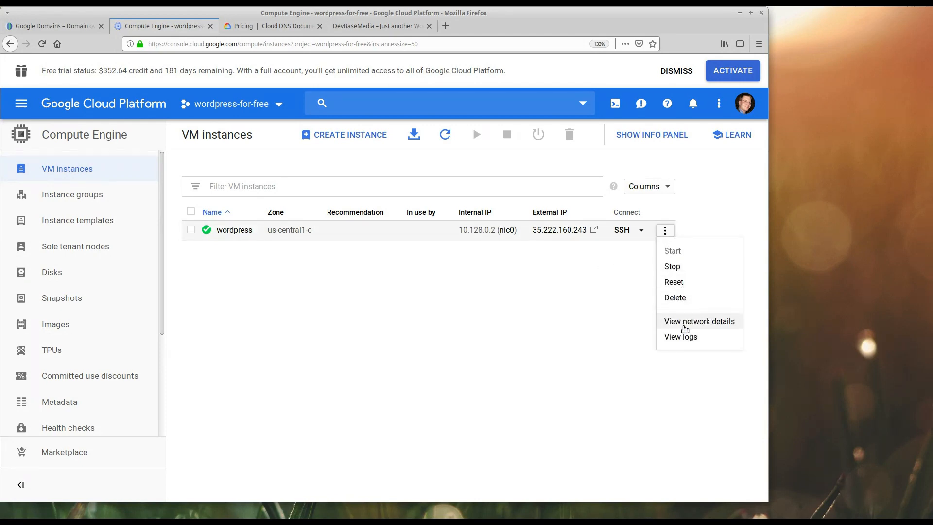
{"action": "left_click", "coordinate": [686, 325]}
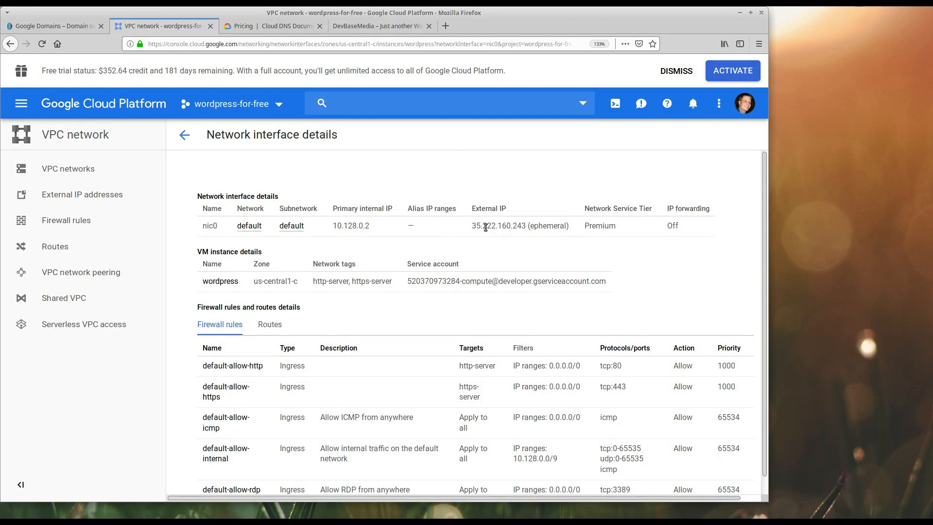
{"action": "left_click", "coordinate": [94, 200]}
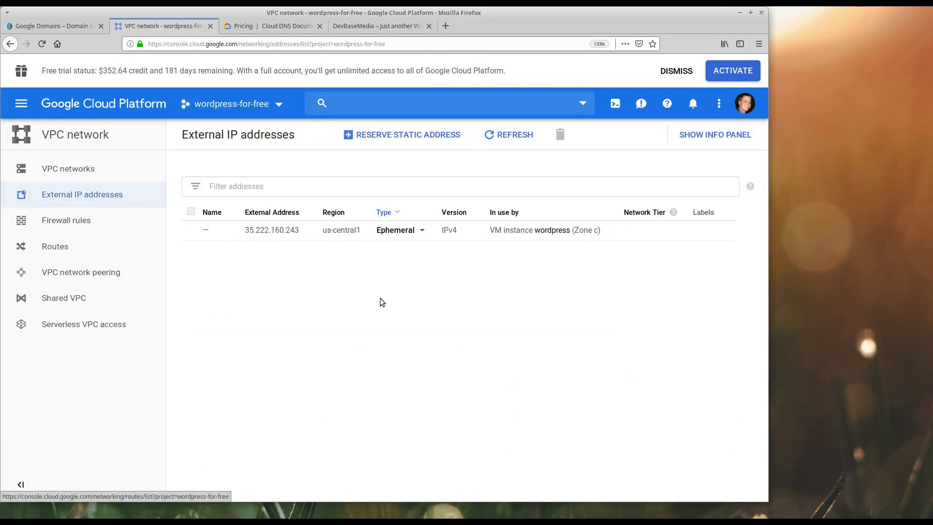
Change the wordpress VM's external IP from ephemeral to static, reserving it under the name wordpress.
{"action": "left_click", "coordinate": [423, 232]}
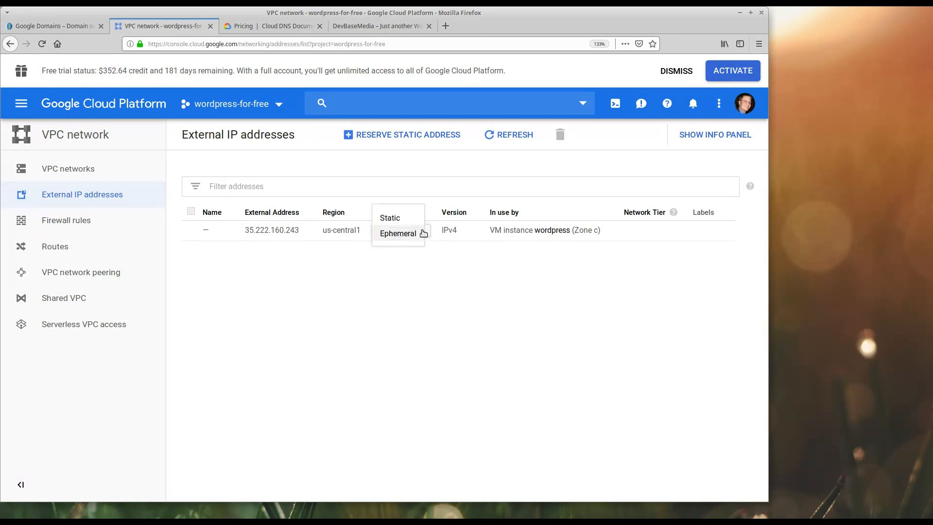
{"action": "left_click", "coordinate": [397, 222]}
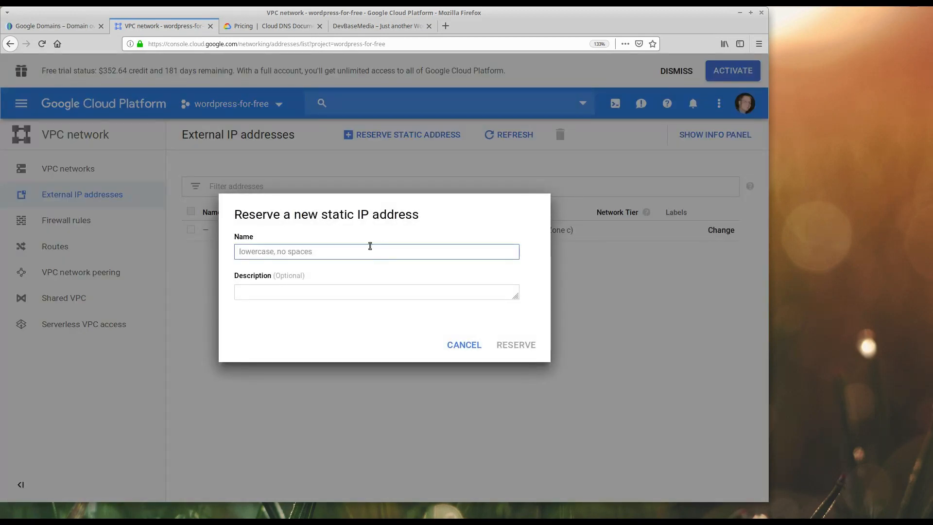
{"action": "type", "text": "wor"}
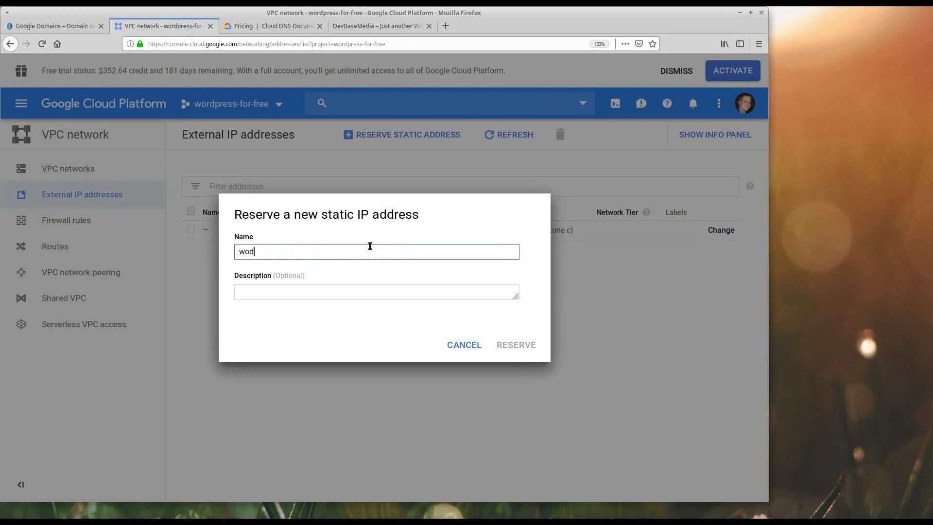
{"action": "type", "text": "dpress"}
{"action": "left_click", "coordinate": [525, 346]}
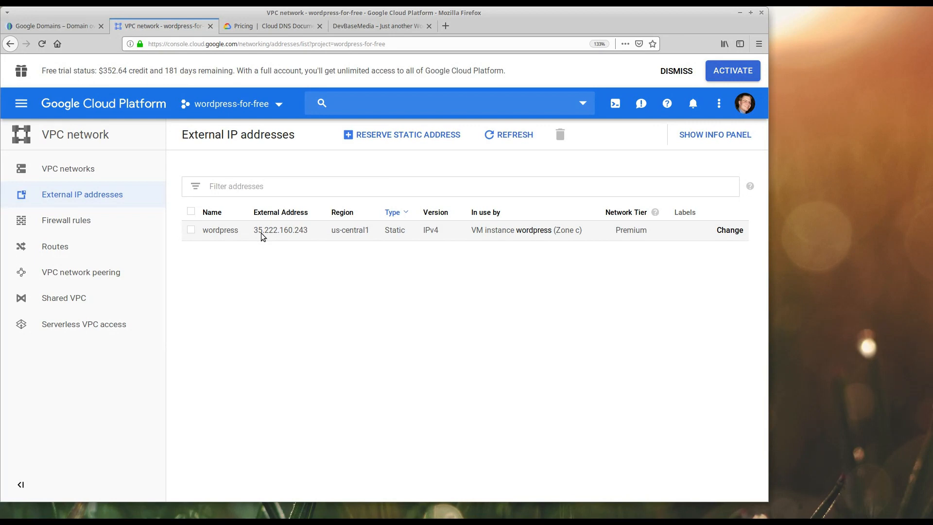
Copy the reserved static external IP address and switch to the devbasemedia.com DNS settings in Google Domains.
{"action": "left_click_drag", "start_coordinate": [255, 232], "coordinate": [308, 234]}
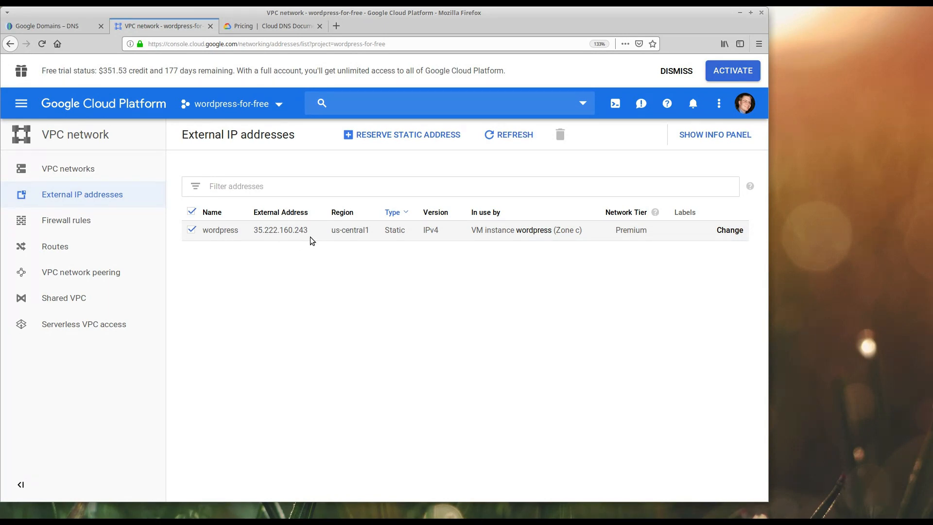
{"action": "left_click", "coordinate": [56, 25]}
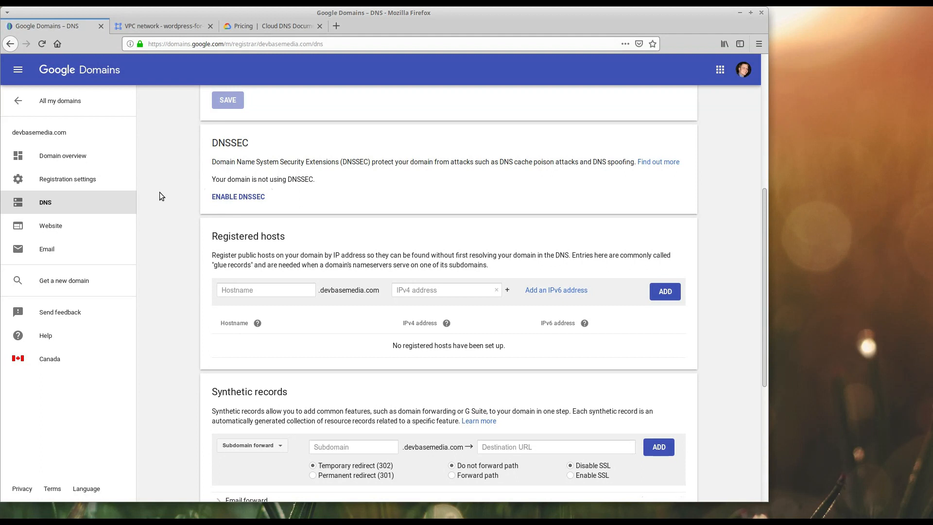
{"action": "scroll", "coordinate": [167, 176], "scroll_direction": "up", "scroll_amount": 5}
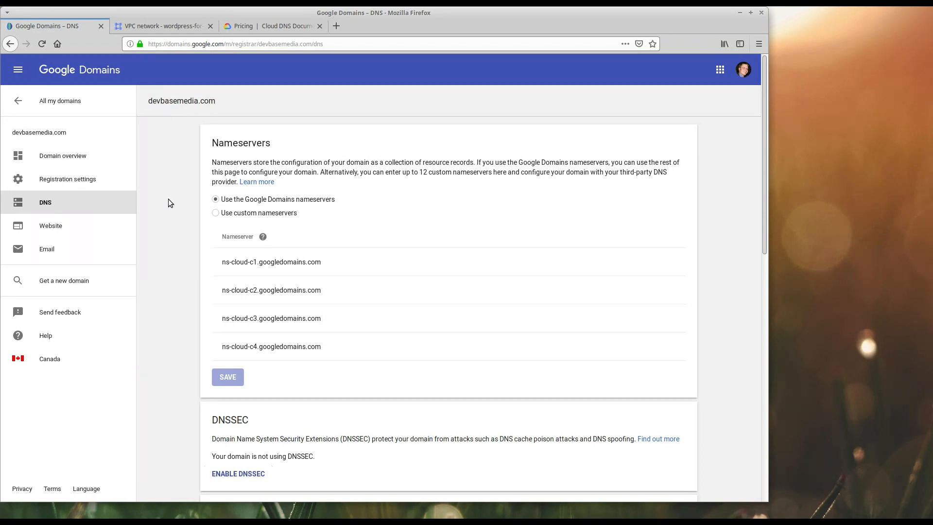
Load devbasemedia.com in a new browser tab to check where the domain currently leads.
{"action": "left_click", "coordinate": [336, 25]}
{"action": "type", "text": "devbasemedia.com/"}
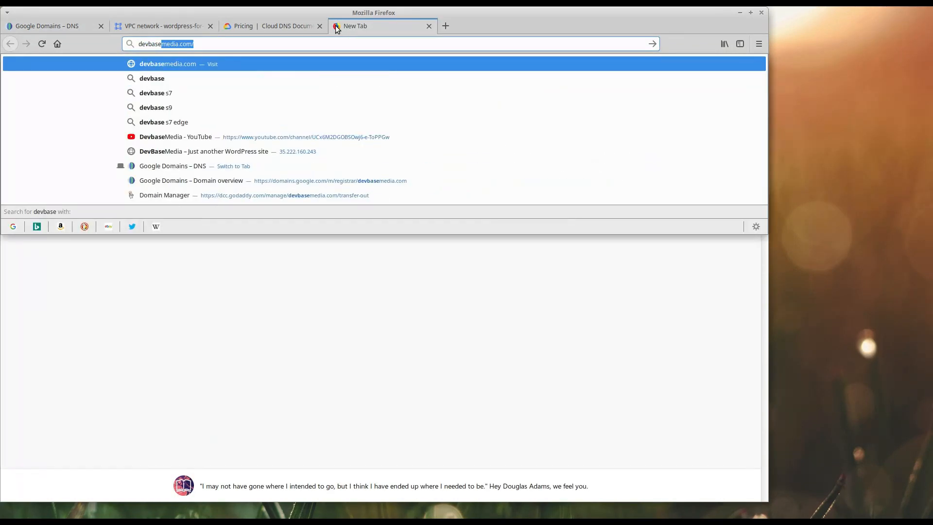
{"action": "key", "text": "Return"}
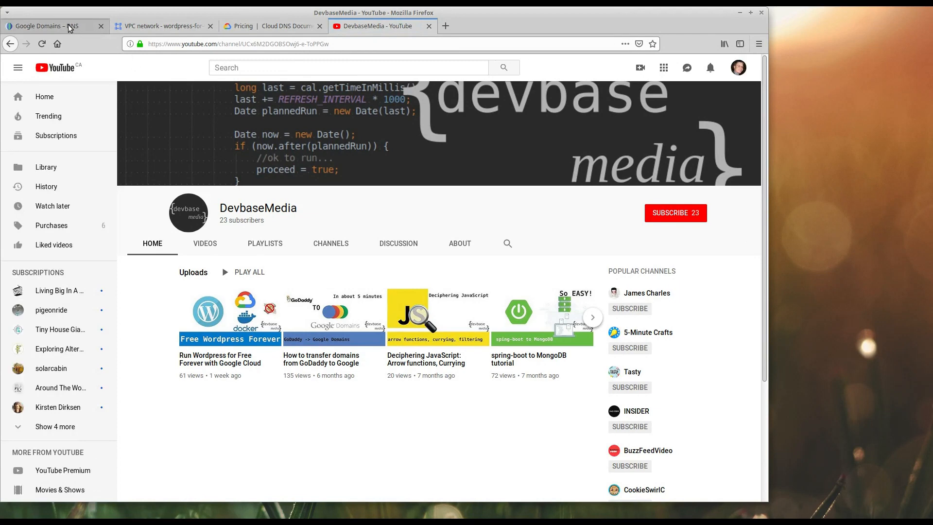
Delete the domain forward synthetic record that sends devbasemedia.com to the YouTube channel in Google Domains.
{"action": "left_click", "coordinate": [94, 29]}
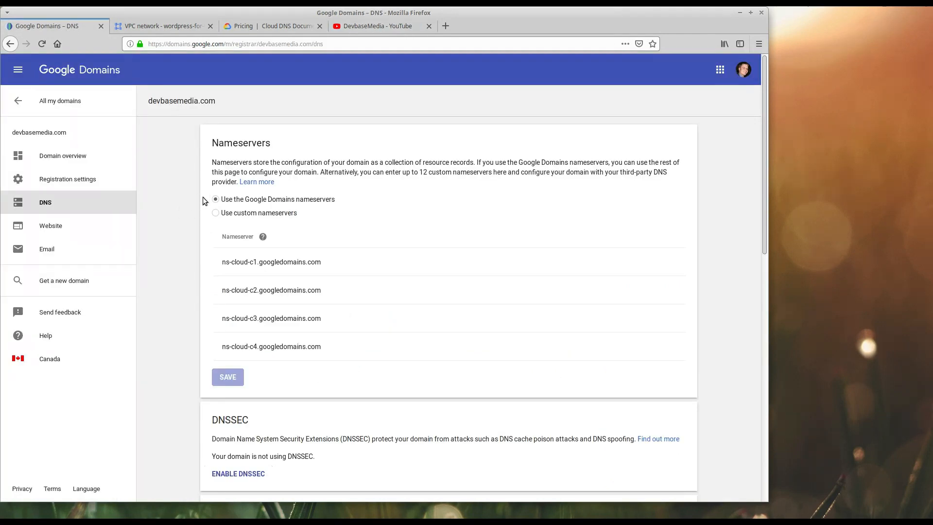
{"action": "scroll", "coordinate": [297, 341], "scroll_direction": "down", "scroll_amount": 3}
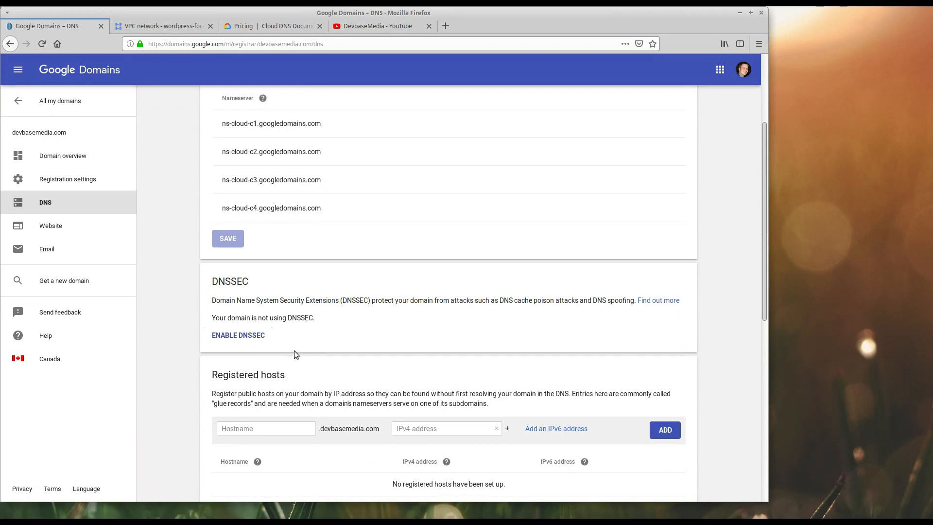
{"action": "scroll", "coordinate": [294, 352], "scroll_direction": "down", "scroll_amount": 2}
{"action": "scroll", "coordinate": [294, 351], "scroll_direction": "down", "scroll_amount": 5}
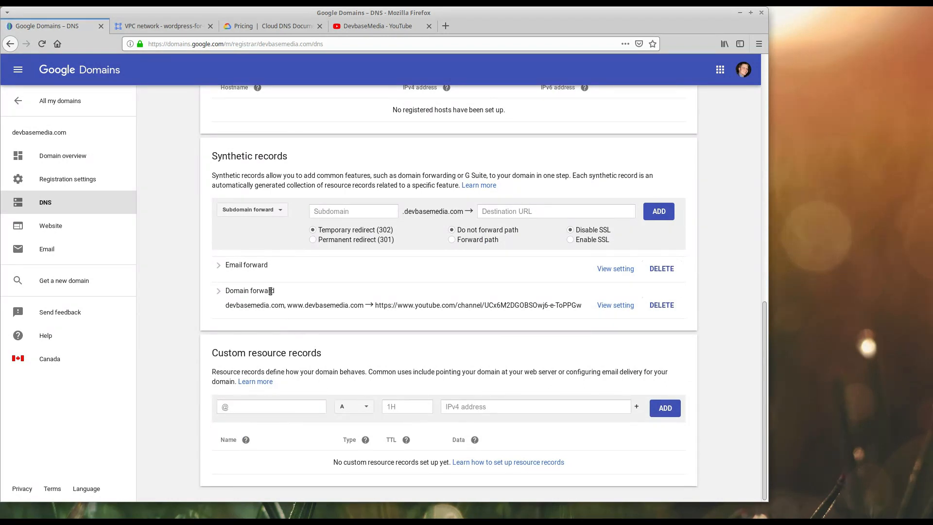
{"action": "left_click", "coordinate": [669, 307]}
{"action": "left_click", "coordinate": [276, 296]}
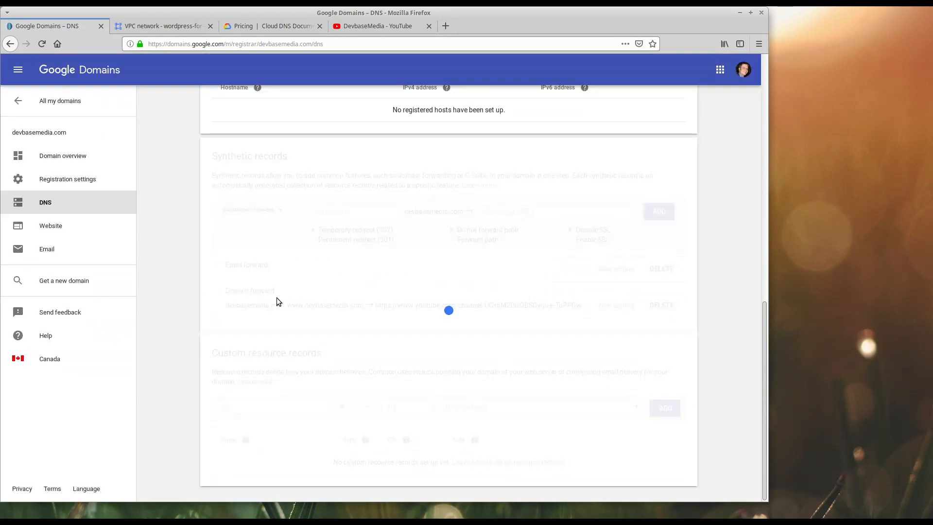
Add a custom A record for the root domain with the IPv4 address 35.222.160.243.
{"action": "left_click", "coordinate": [366, 410]}
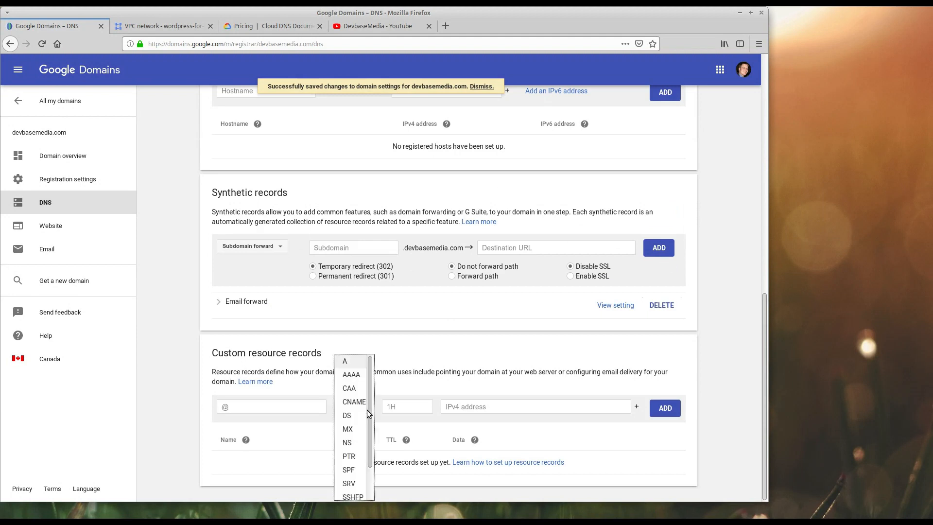
{"action": "left_click", "coordinate": [348, 363]}
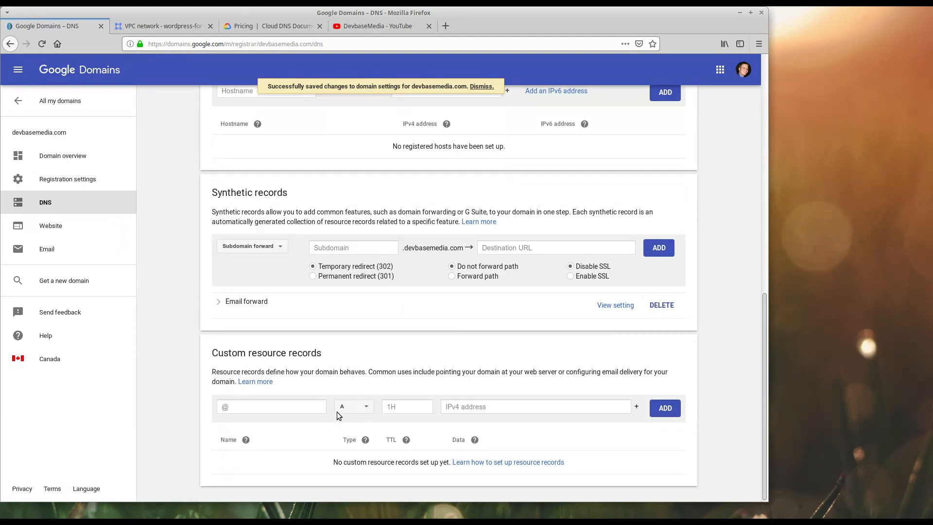
{"action": "left_click", "coordinate": [455, 409]}
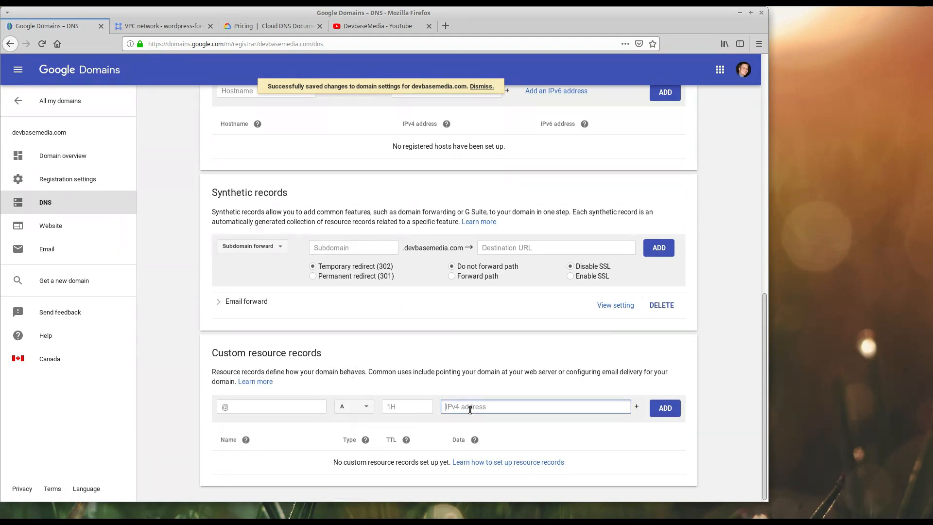
{"action": "type", "text": "35.222.160.243"}
{"action": "left_click", "coordinate": [672, 412]}
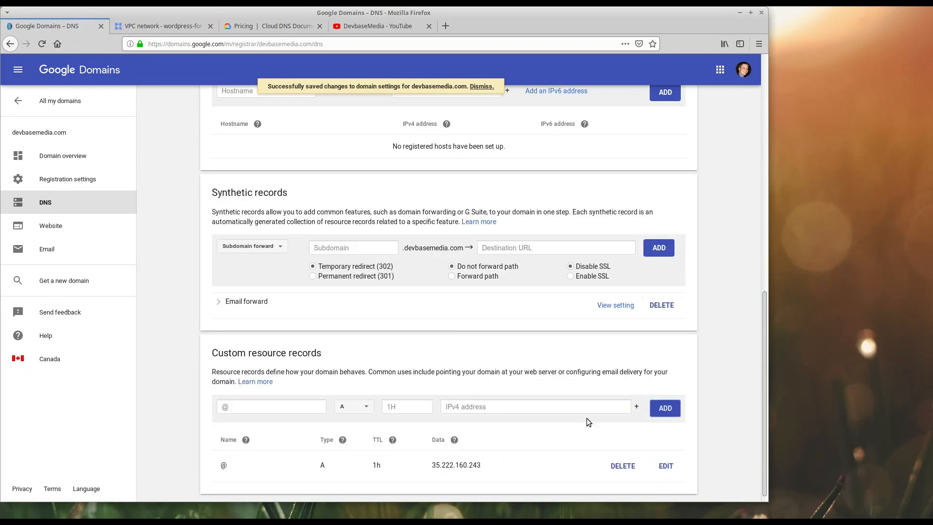
{"action": "left_click", "coordinate": [366, 409]}
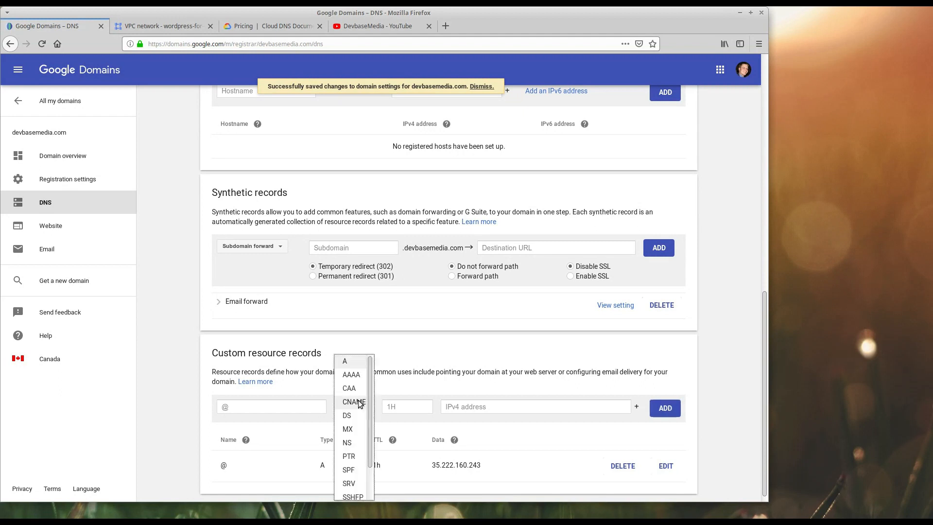
{"action": "left_click", "coordinate": [354, 400]}
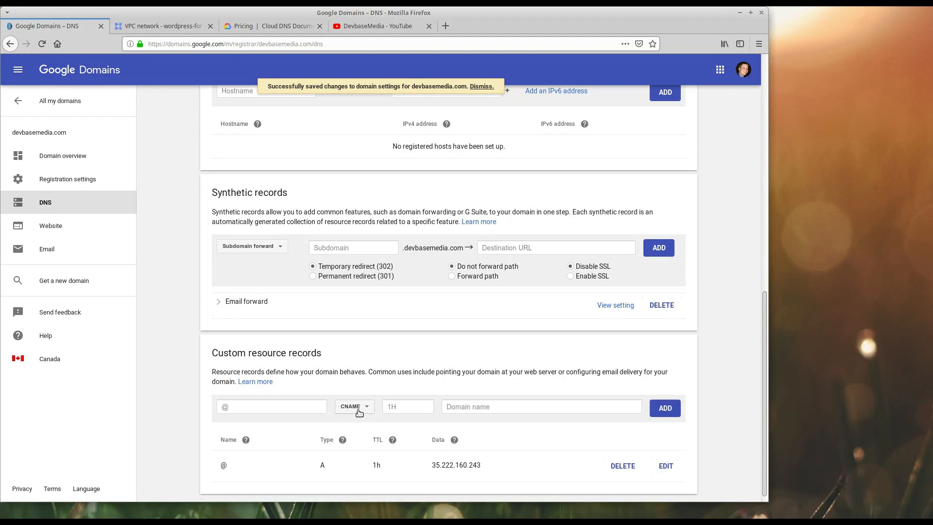
{"action": "left_click", "coordinate": [289, 409]}
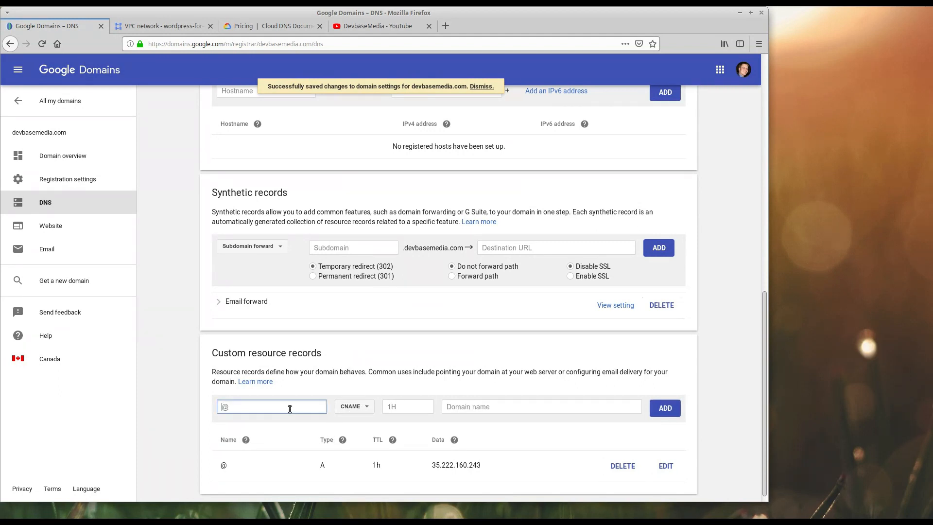
{"action": "type", "text": "www.devbasemedia.com"}
{"action": "left_click", "coordinate": [501, 407]}
{"action": "type", "text": "dev"}
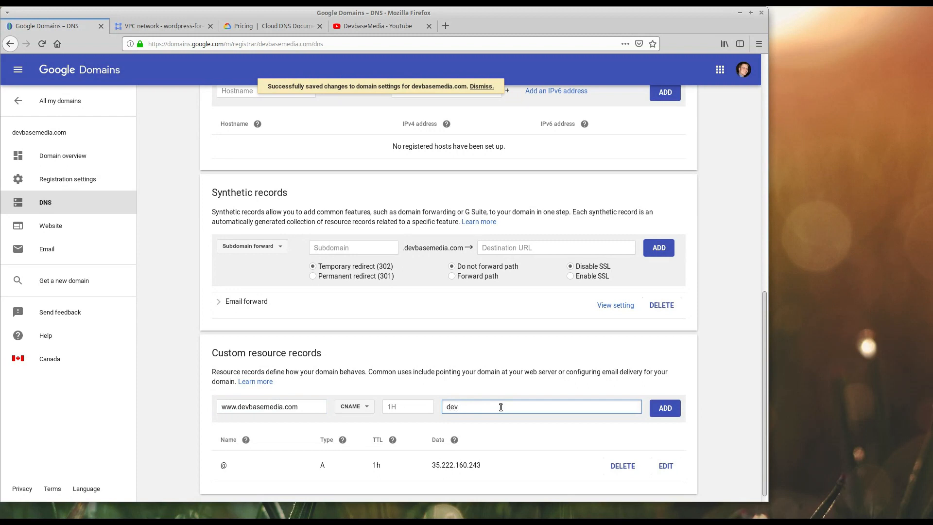
{"action": "type", "text": "basemedia.com"}
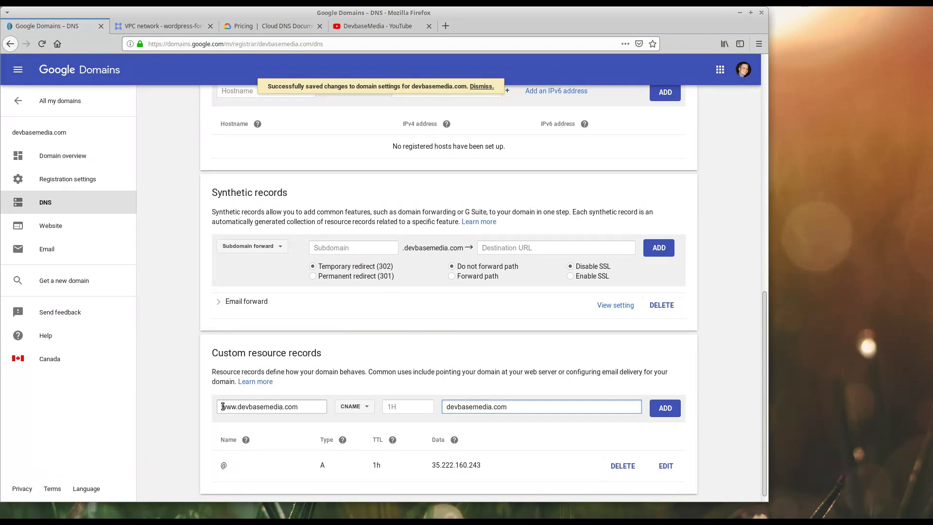
{"action": "left_click", "coordinate": [670, 411]}
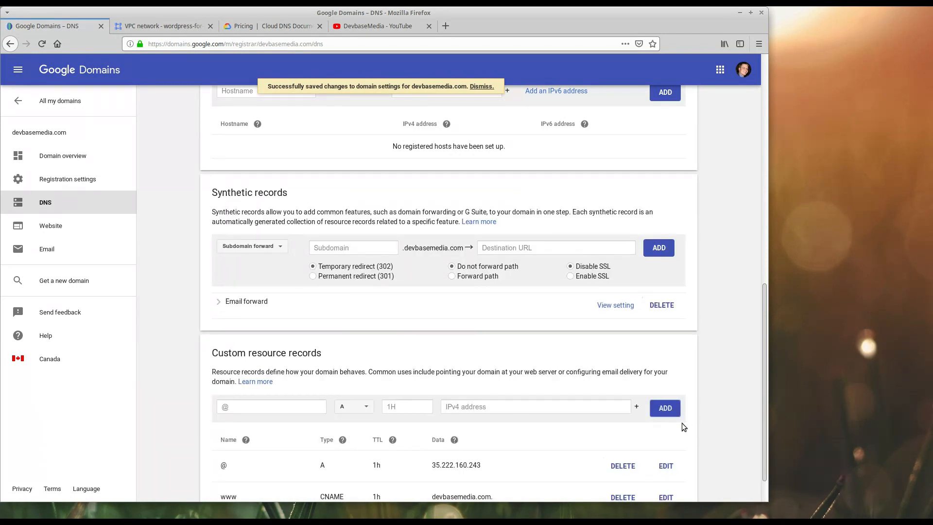
{"action": "scroll", "coordinate": [684, 427], "scroll_direction": "down", "scroll_amount": 2}
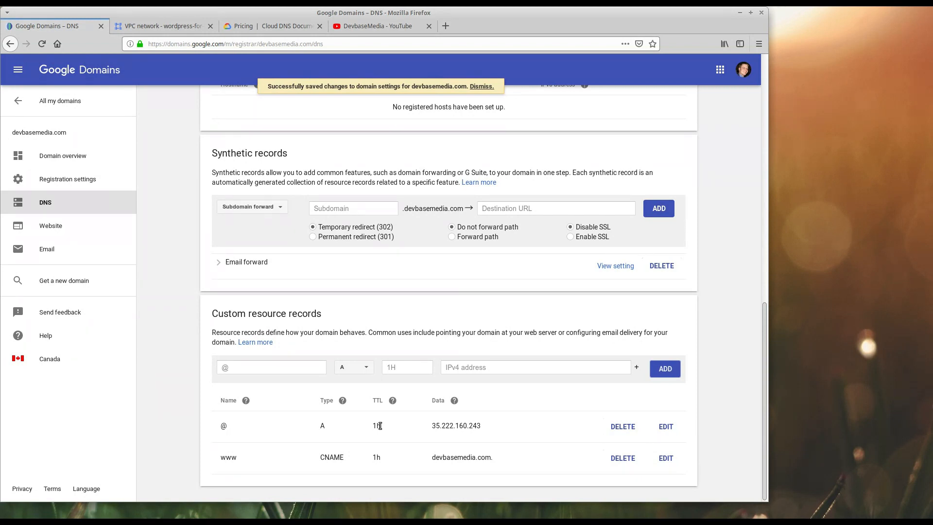
Revisit devbasemedia.com in the tab showing the YouTube channel to check the new DNS records.
{"action": "left_click", "coordinate": [374, 26]}
{"action": "left_click", "coordinate": [341, 42]}
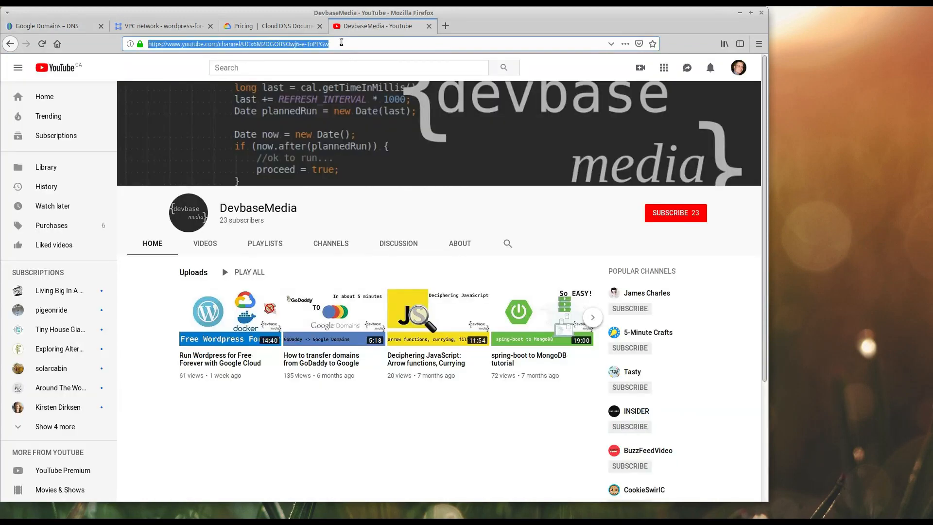
{"action": "type", "text": "devbas"}
{"action": "key", "text": "Return"}
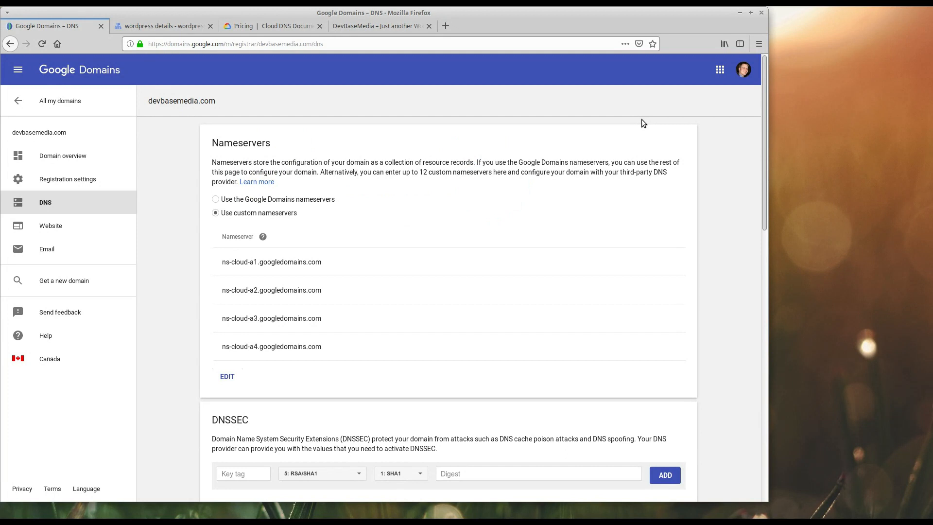
Open a terminal window and look up the domain's DNS record with "dig devbasemedia.com".
{"action": "key", "text": "ctrl+alt+t"}
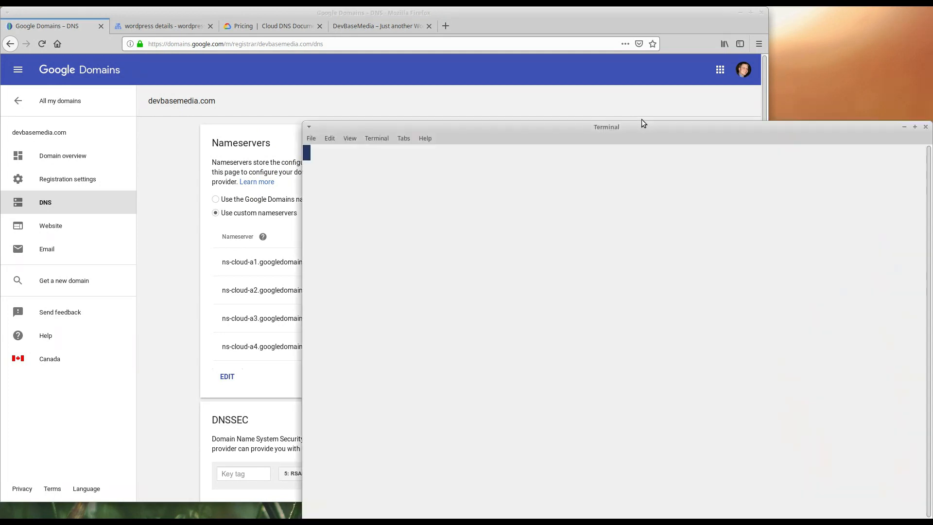
{"action": "left_click_drag", "start_coordinate": [628, 125], "coordinate": [500, 74]}
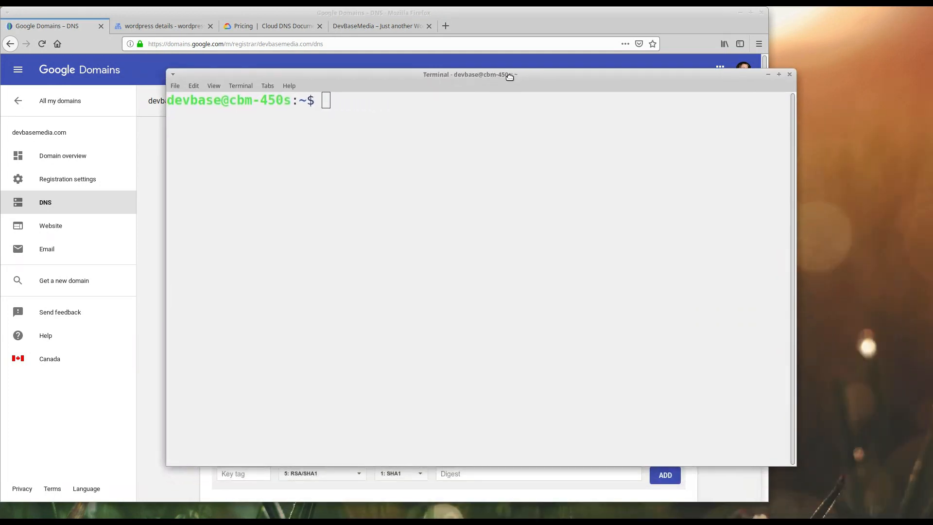
{"action": "type", "text": "dig devba"}
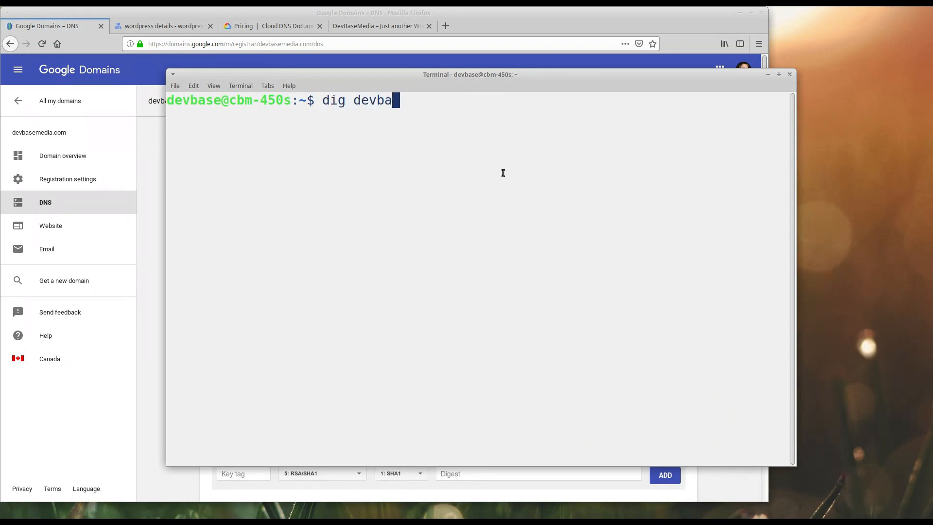
{"action": "type", "text": "semedia.com"}
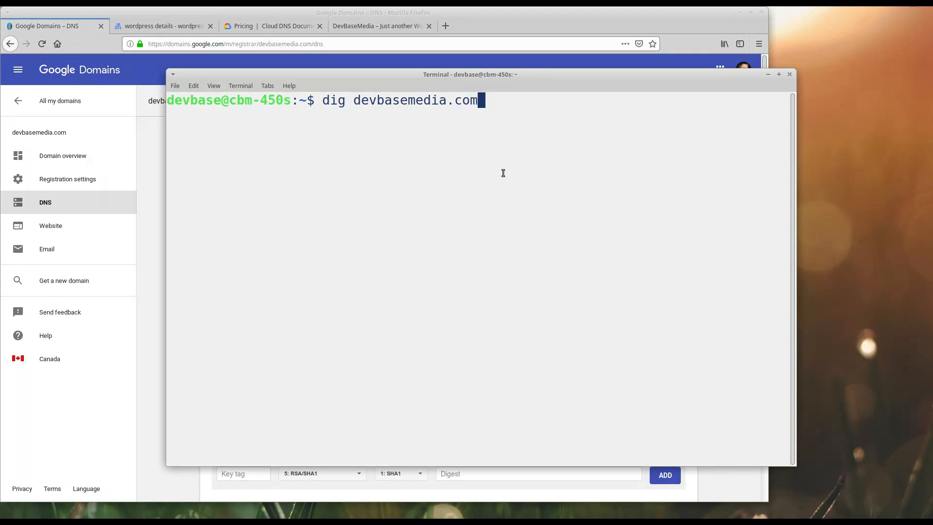
{"action": "key", "text": "Return"}
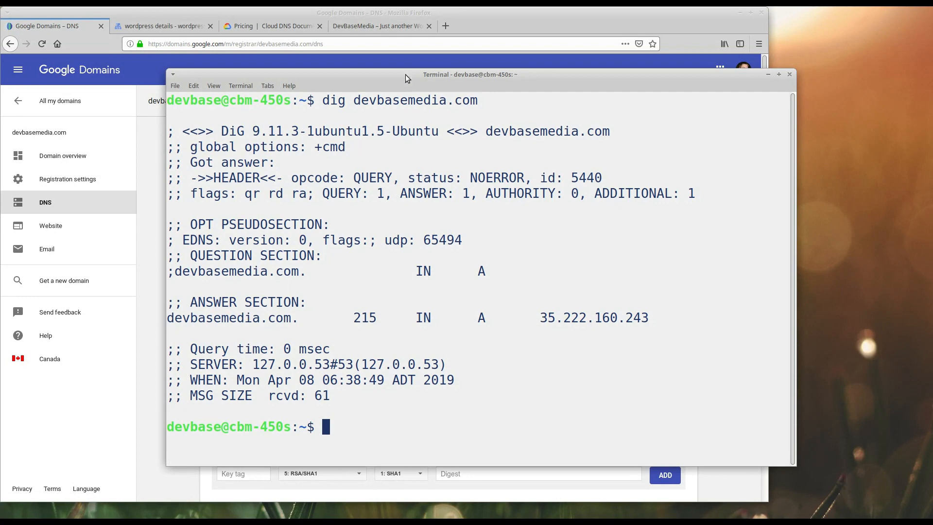
Load devbasemedia.com in a new browser tab and view its site information for the connection security.
{"action": "left_click", "coordinate": [447, 29]}
{"action": "type", "text": "devbasemedia.com"}
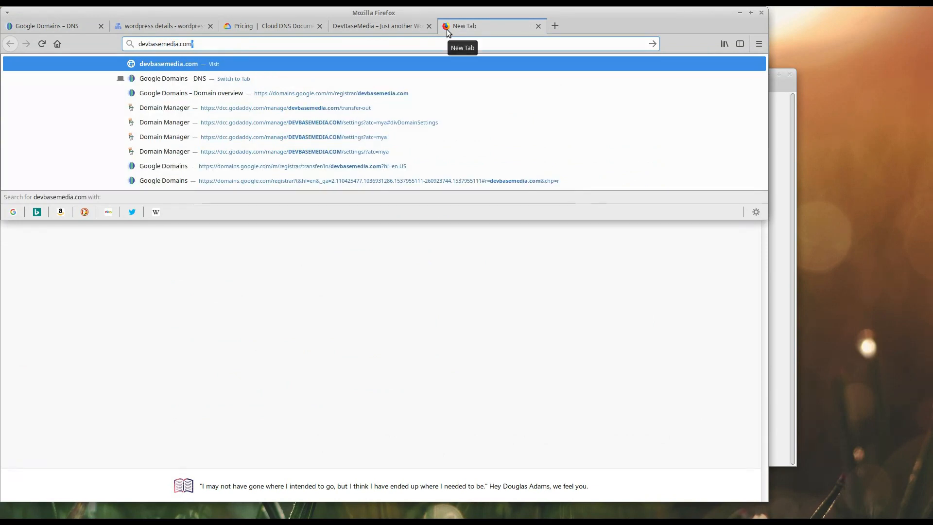
{"action": "key", "text": "Return"}
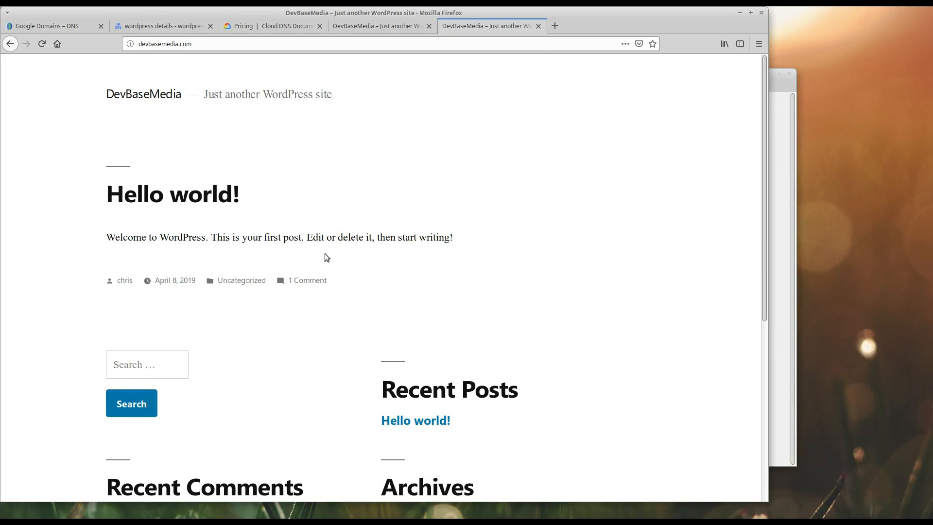
{"action": "left_click", "coordinate": [130, 44]}
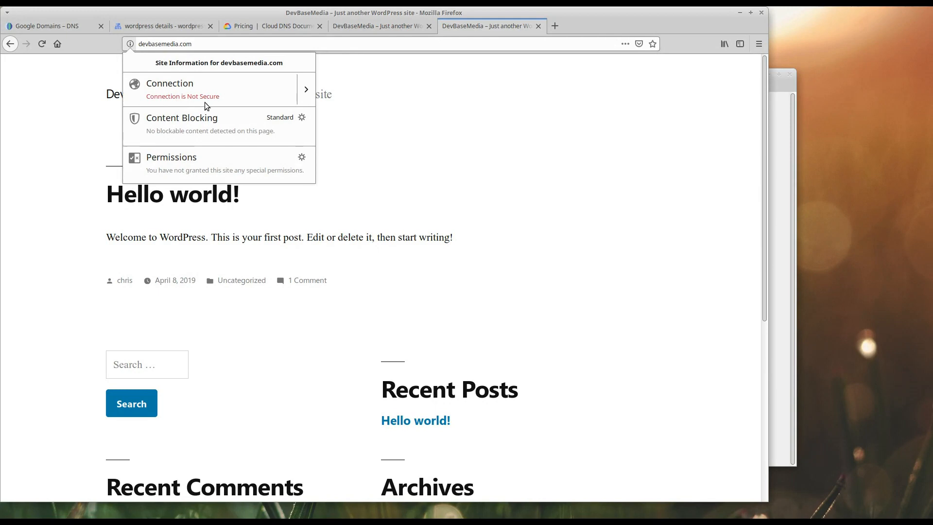